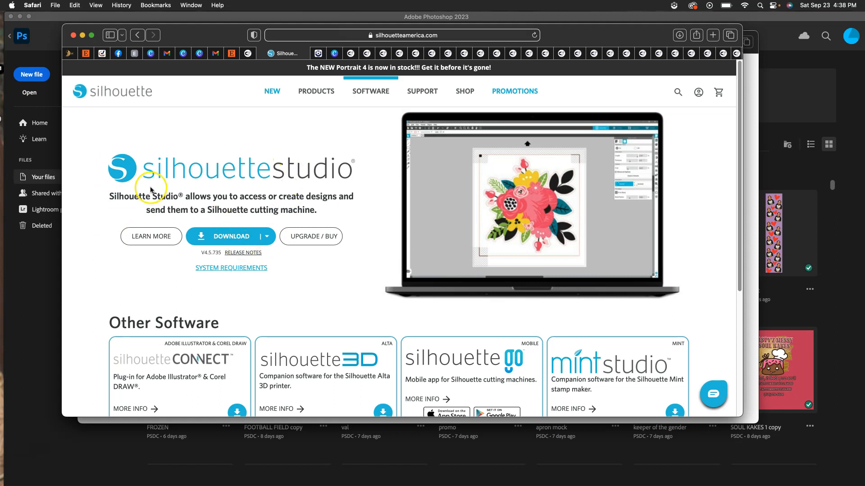
Download Silhouette Studio from the Silhouette website and allow downloads from that site
left_click(237, 245)
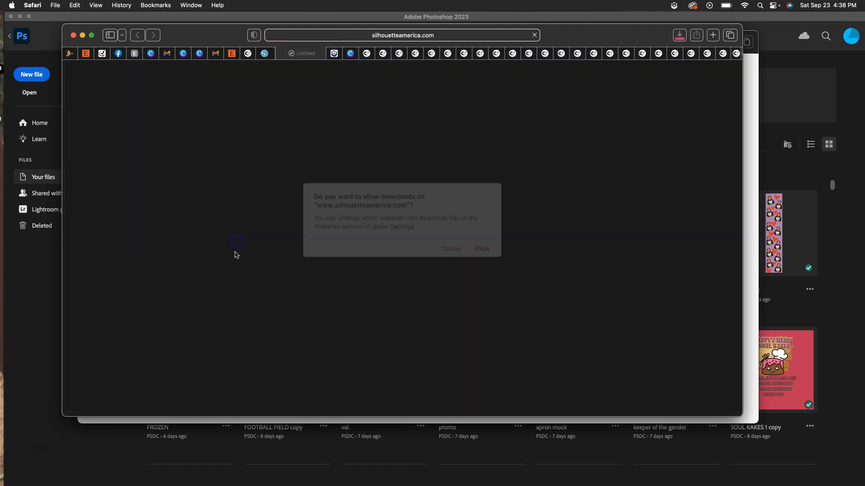
left_click(490, 250)
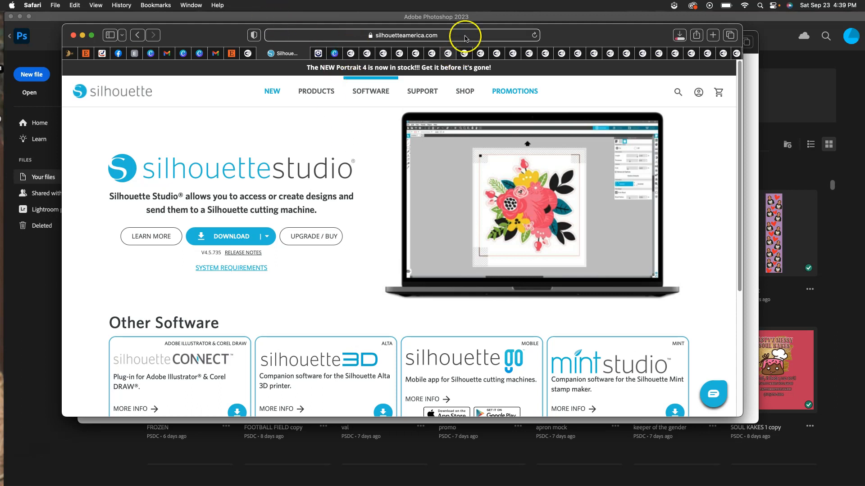
Browse the Halloween and fall SVG/PNG sublimation designs on the Creative Fabrica page
left_click(344, 55)
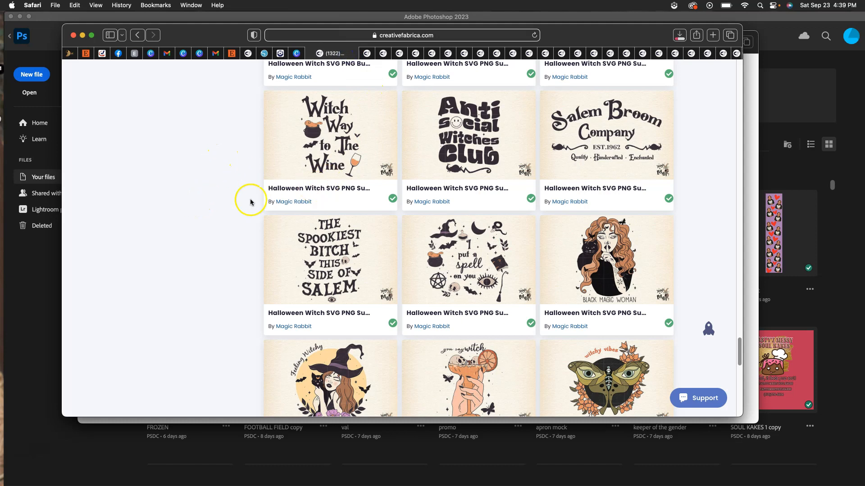
scroll(251, 203, "down", 10)
scroll(252, 234, "down", 10)
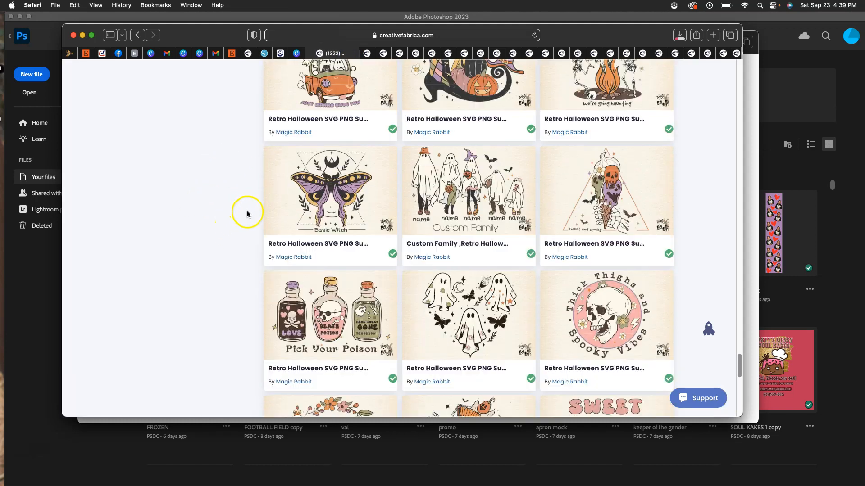
scroll(246, 214, "down", 2)
scroll(312, 249, "down", 10)
scroll(314, 238, "down", 7)
scroll(315, 237, "down", 3)
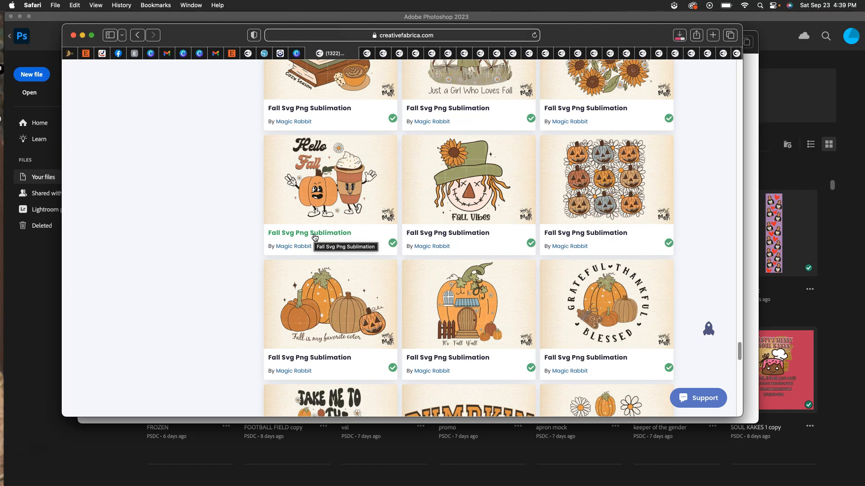
scroll(314, 237, "down", 8)
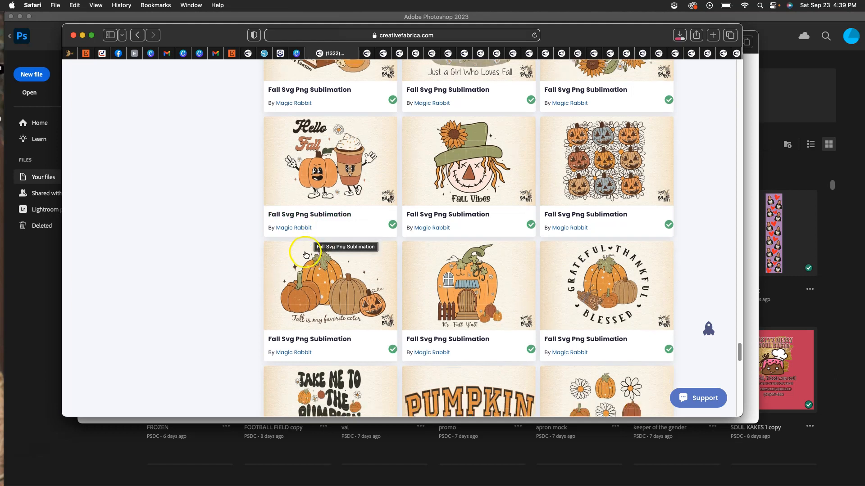
scroll(320, 225, "up", 2)
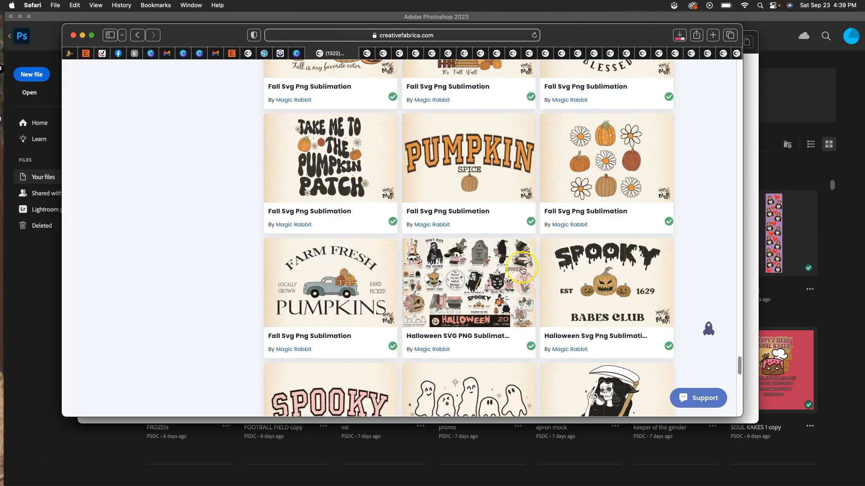
scroll(325, 217, "down", 5)
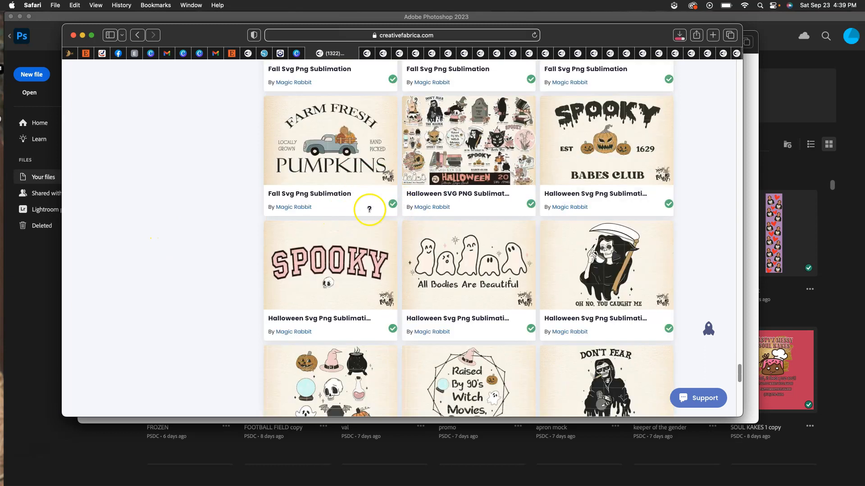
scroll(279, 231, "down", 5)
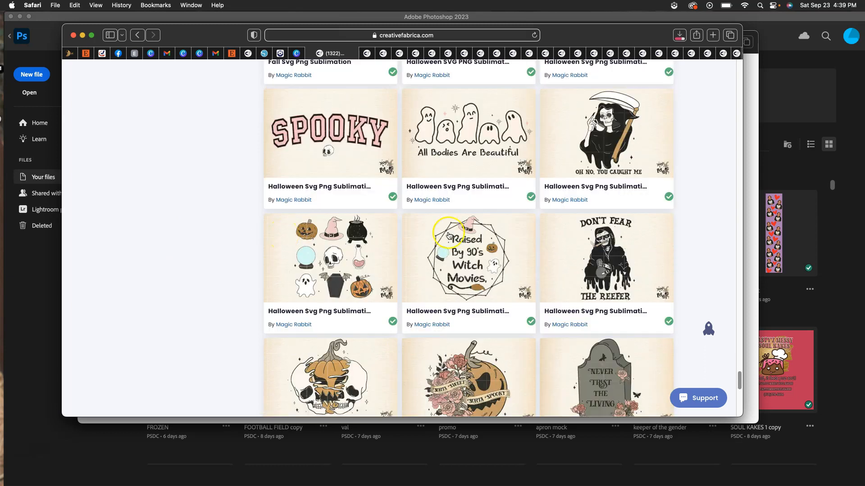
scroll(346, 252, "down", 10)
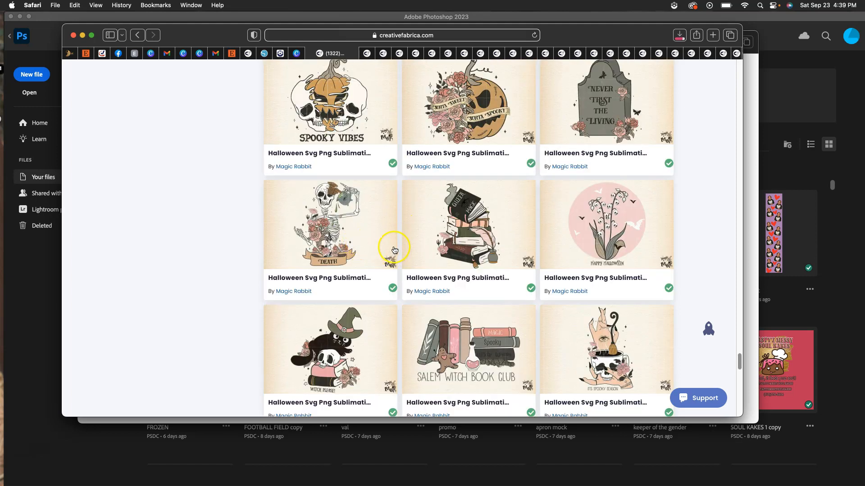
scroll(396, 270, "down", 2)
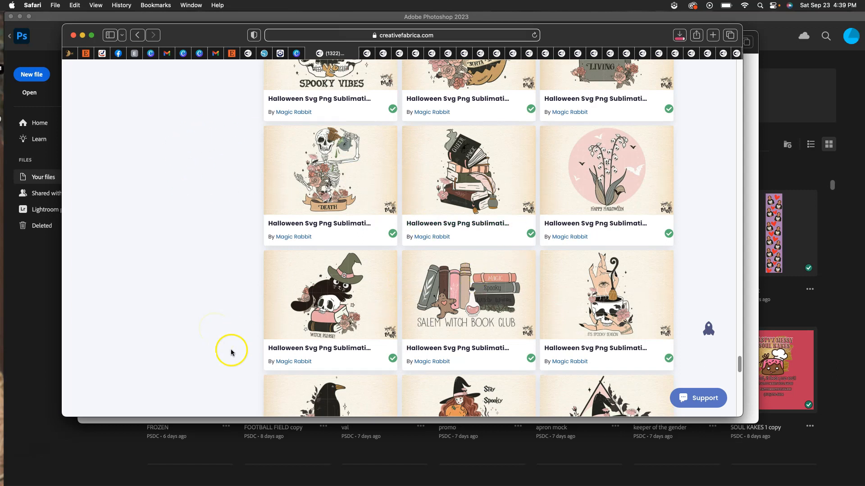
scroll(353, 280, "down", 4)
scroll(353, 280, "down", 6)
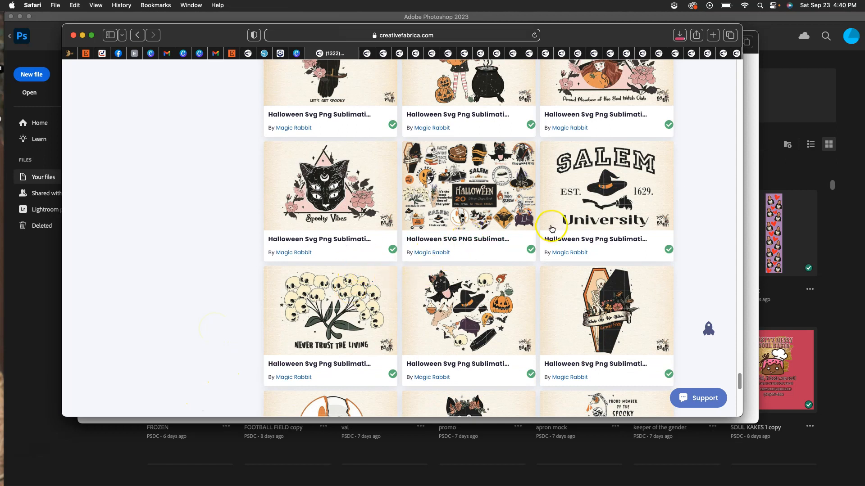
scroll(465, 252, "down", 6)
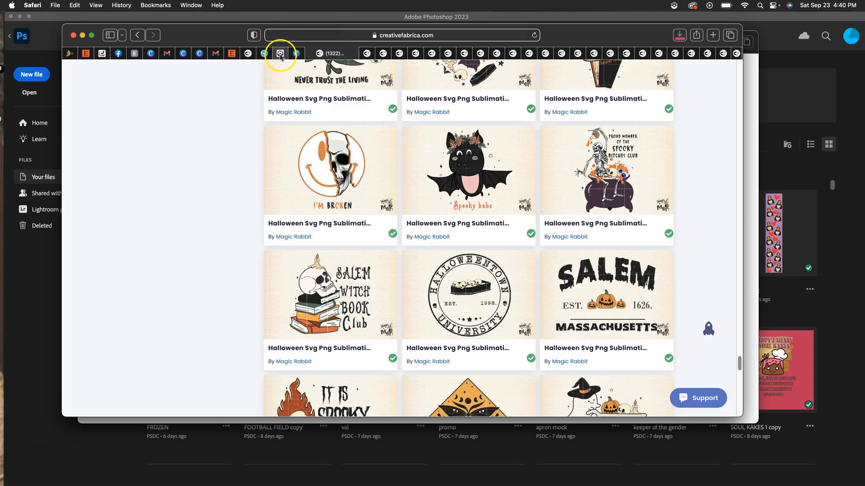
Return to the Silhouette Studio download page and open the downloaded SS_V4.5.735.001_M6R.dmg file
left_click(265, 54)
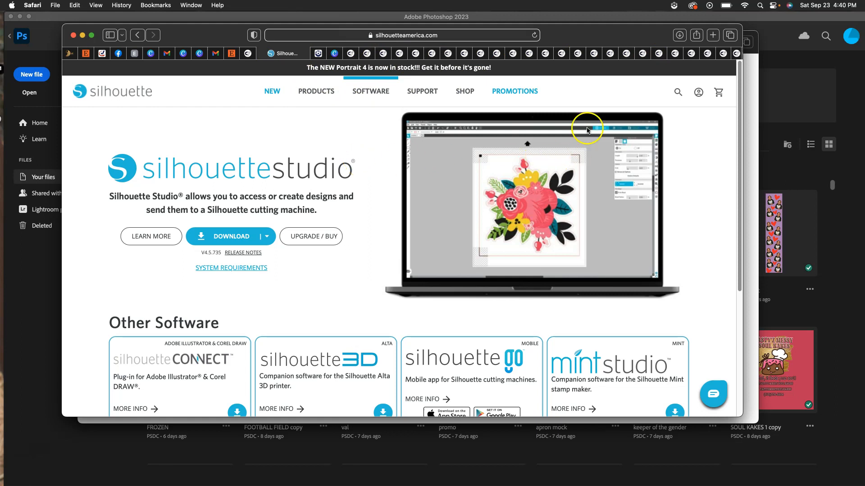
left_click(681, 36)
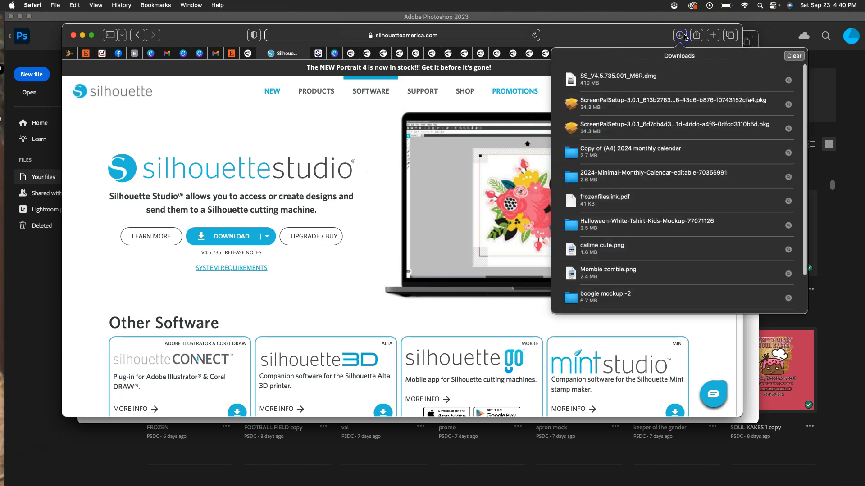
left_click(627, 83)
double_click(627, 84)
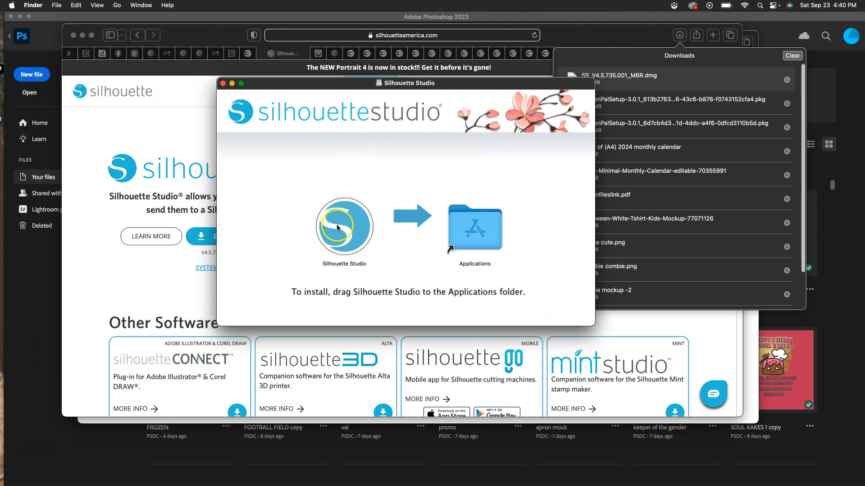
Install Silhouette Studio by copying it into the Applications folder, and close the browser's downloads list
left_click_drag(339, 224, 454, 244)
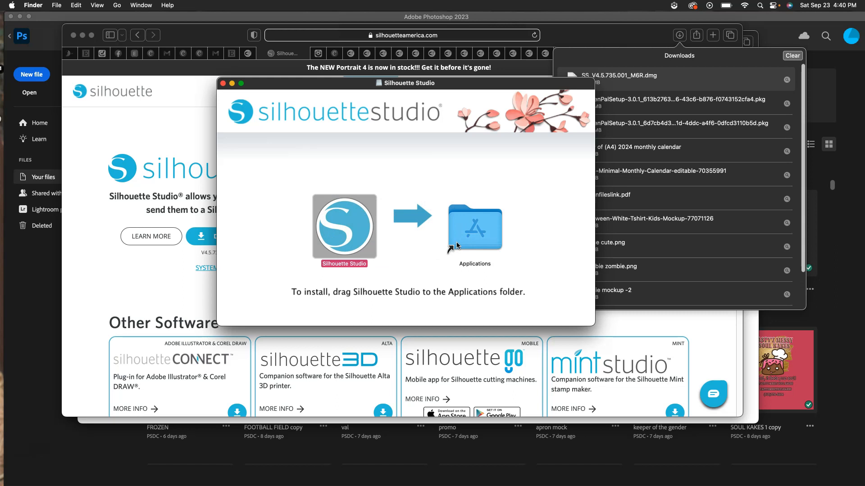
left_click(45, 229)
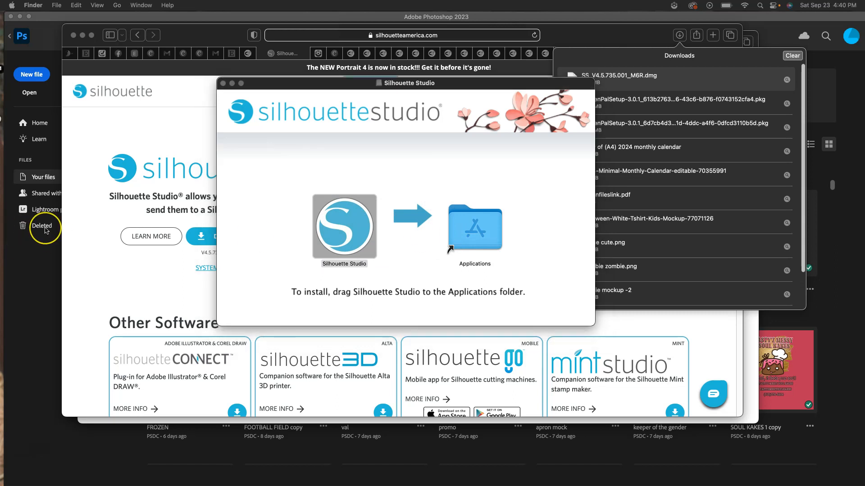
left_click(46, 229)
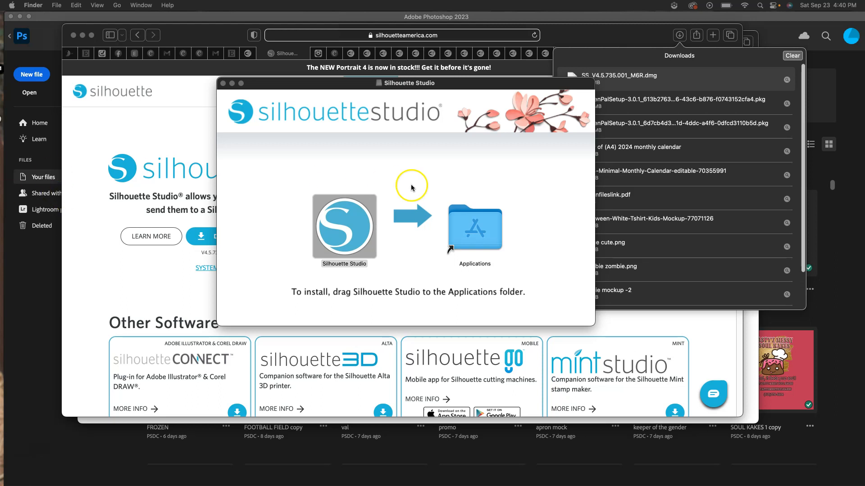
left_click(679, 36)
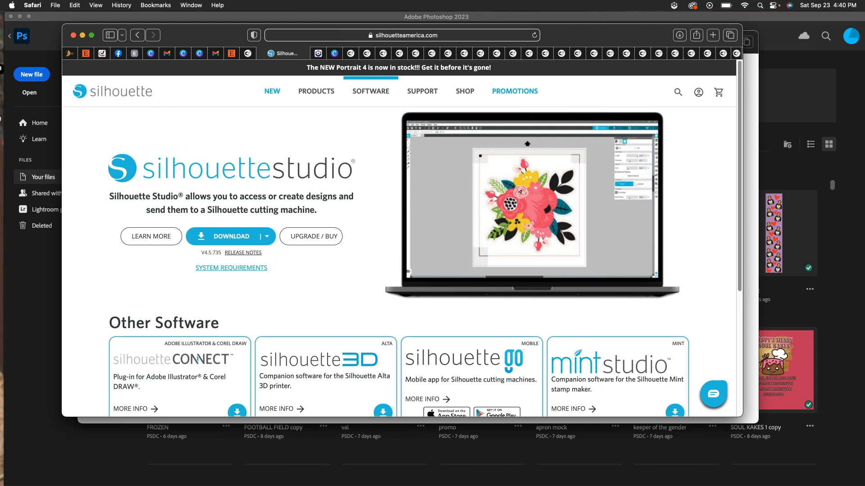
Launch Silhouette Studio from the installer window, allow it to open, and dismiss its welcome survey
key("super+Tab")
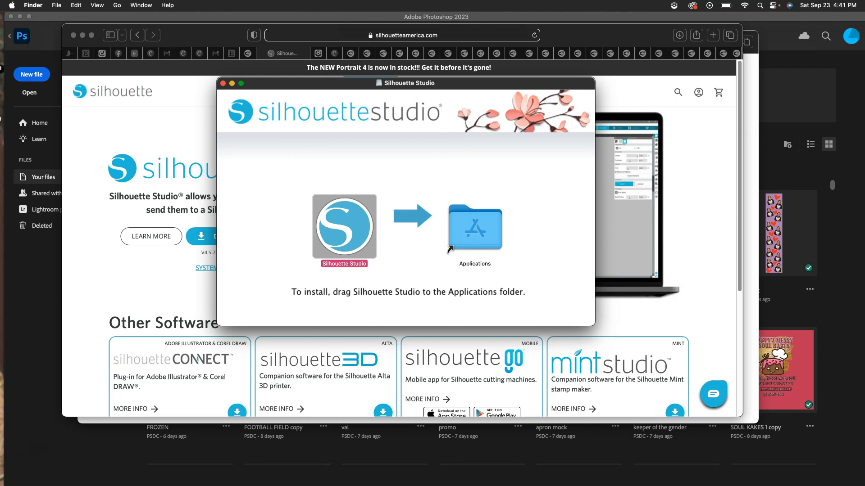
key("super+o")
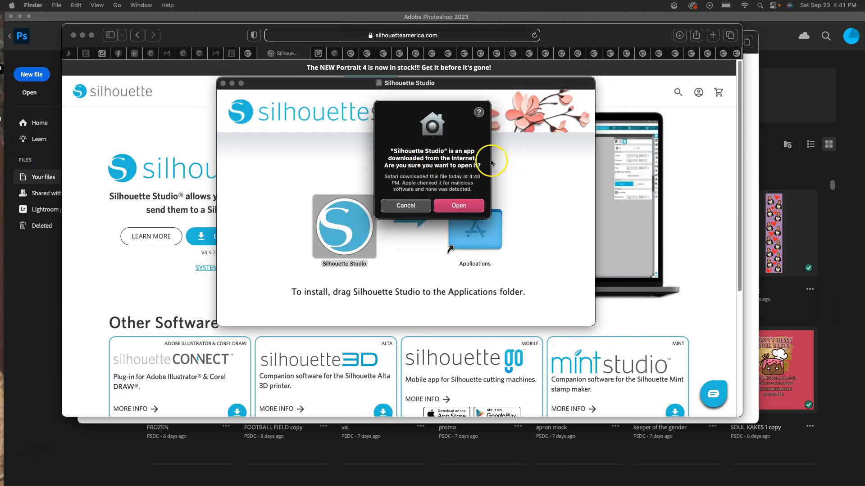
left_click(465, 206)
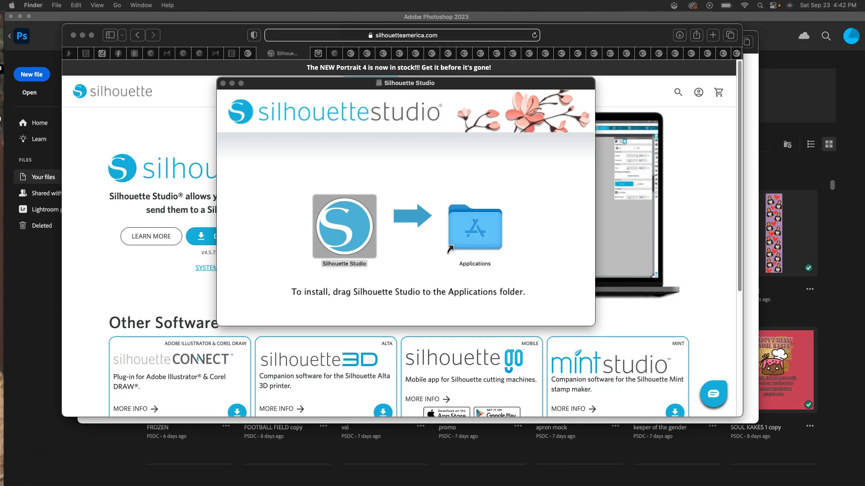
left_click_drag(0, 28, 345, 23)
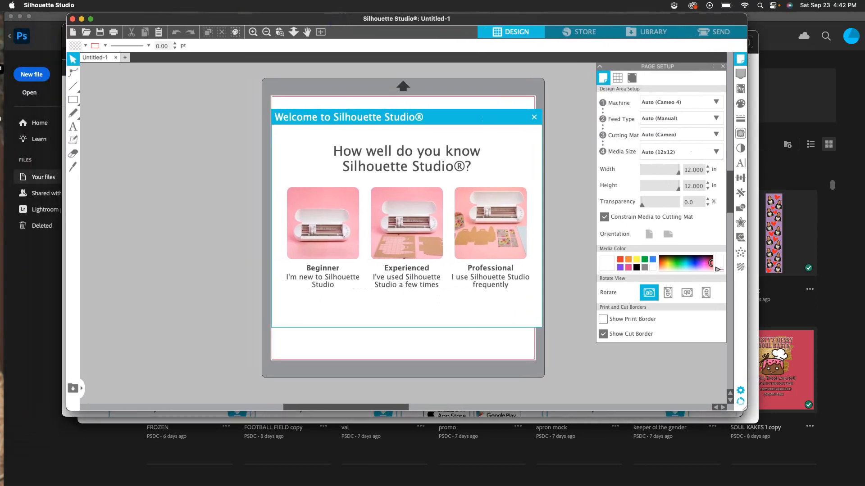
left_click(534, 117)
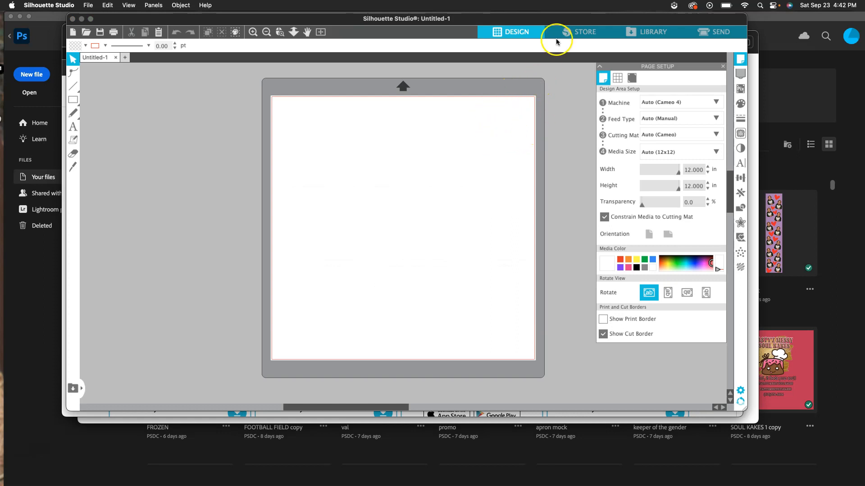
Move the Silhouette Studio window slightly to the right on the desktop
left_click_drag(603, 19, 654, 24)
left_click(459, 230)
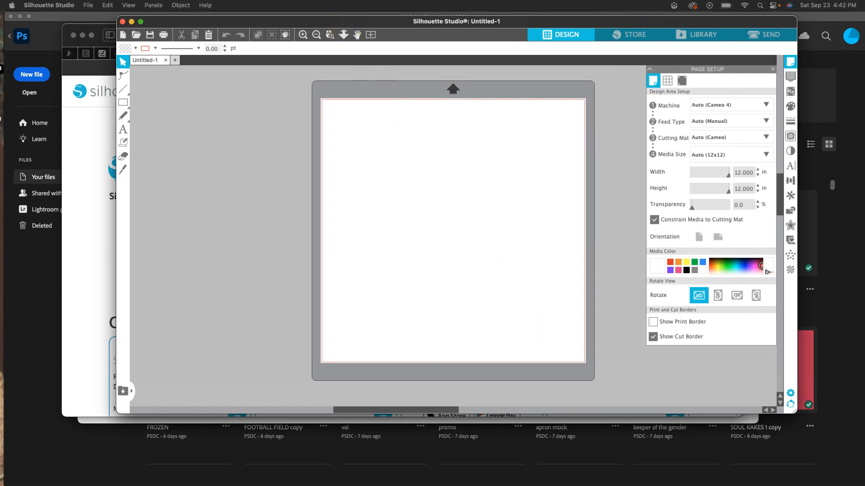
left_click(501, 331)
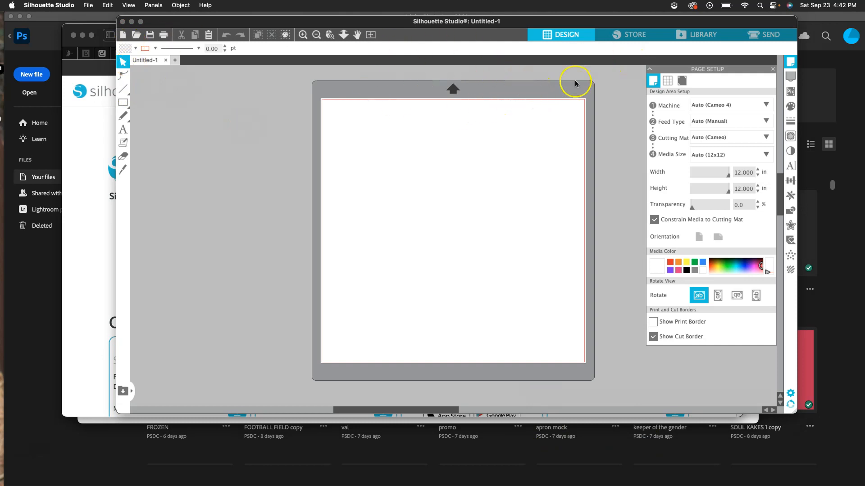
Review the grid and the other page setup categories, and return to the design area settings
left_click(669, 82)
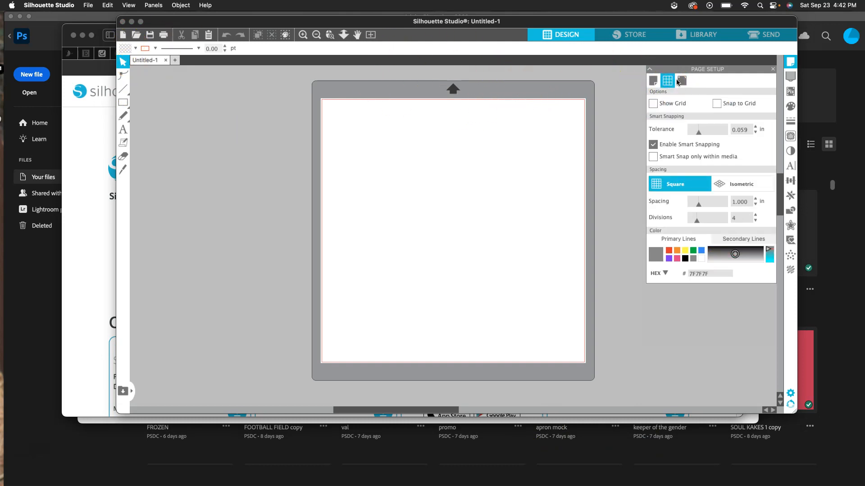
left_click(680, 81)
left_click(656, 81)
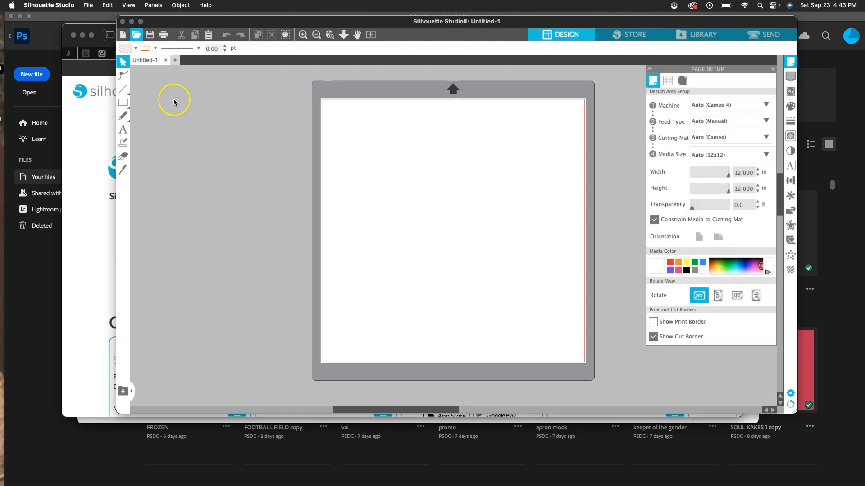
Open callme cute.png from the Downloads folder and move the design to about X 0.387, Y 0.346 in
left_click(287, 128)
left_click(288, 138)
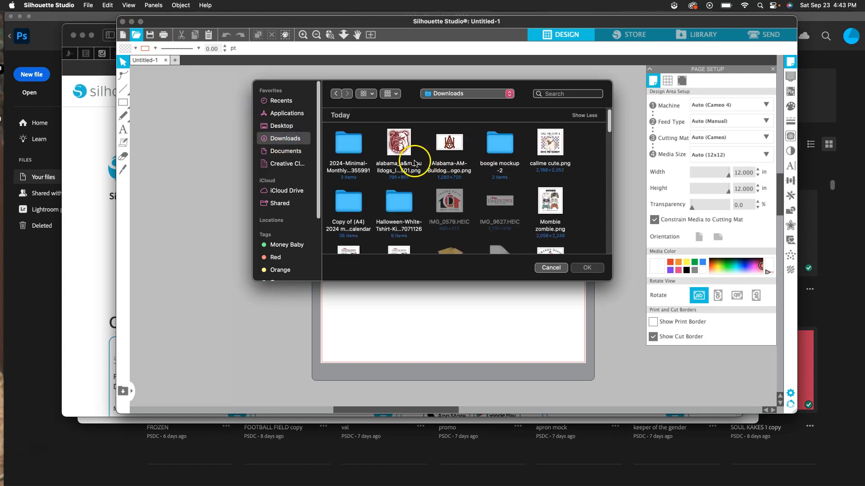
double_click(551, 142)
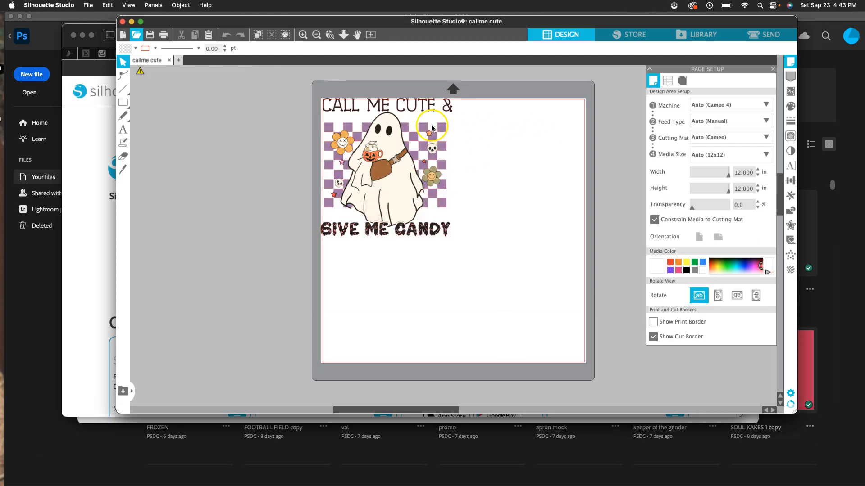
mouse_move(366, 131)
left_mouse_down()
mouse_move(388, 141)
mouse_move(375, 138)
left_mouse_up()
Set the media size to Letter (8.500 x 11.000 in) and shift the ghost design to about X 0.462, Y 0.309 in
left_click(737, 157)
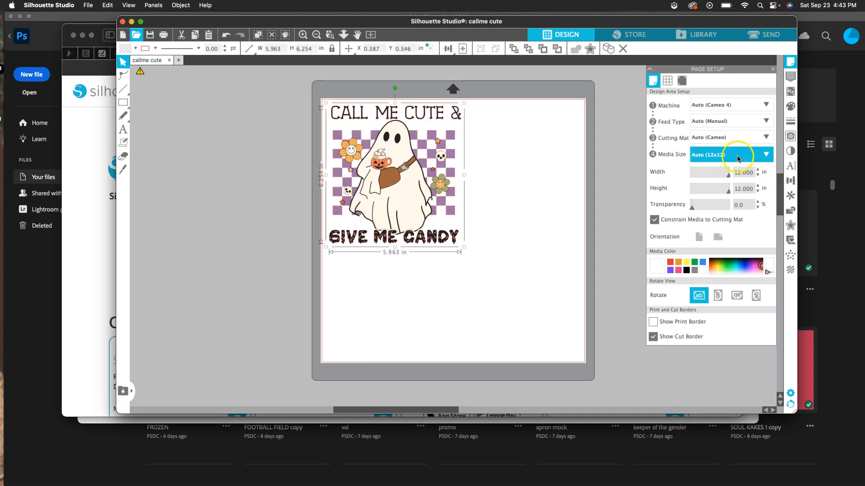
left_click(736, 158)
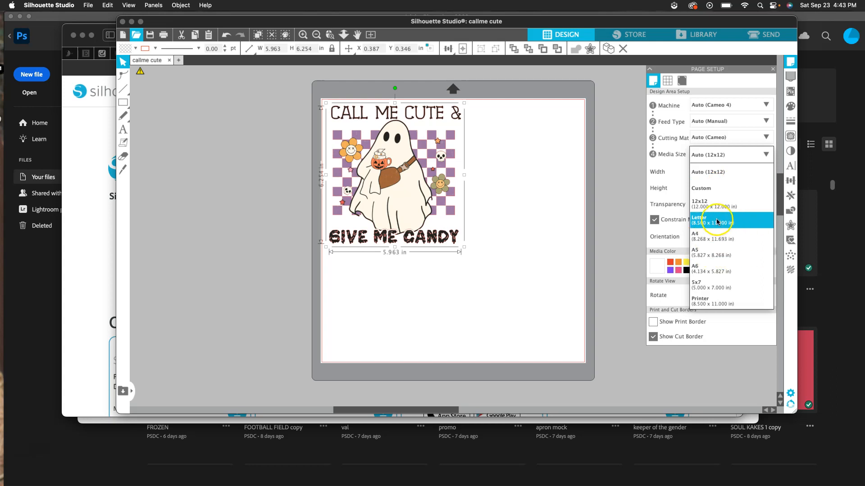
left_click(730, 222)
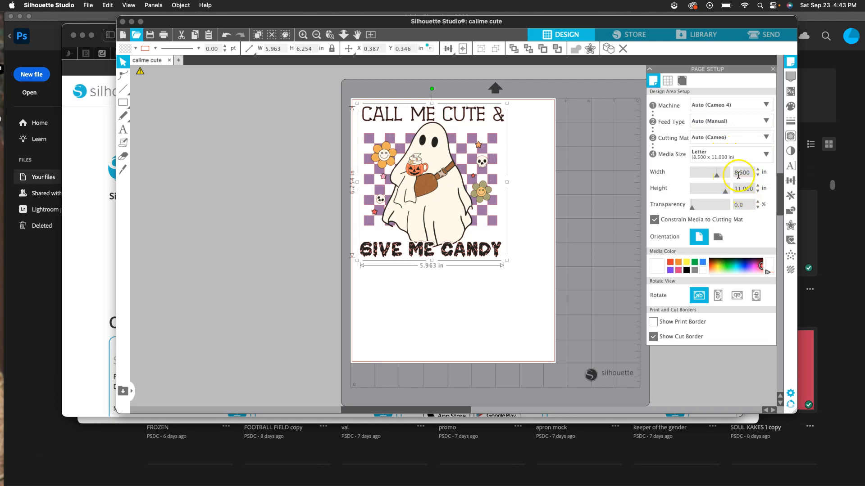
mouse_move(447, 146)
left_mouse_down()
mouse_move(452, 152)
mouse_move(447, 147)
left_mouse_up()
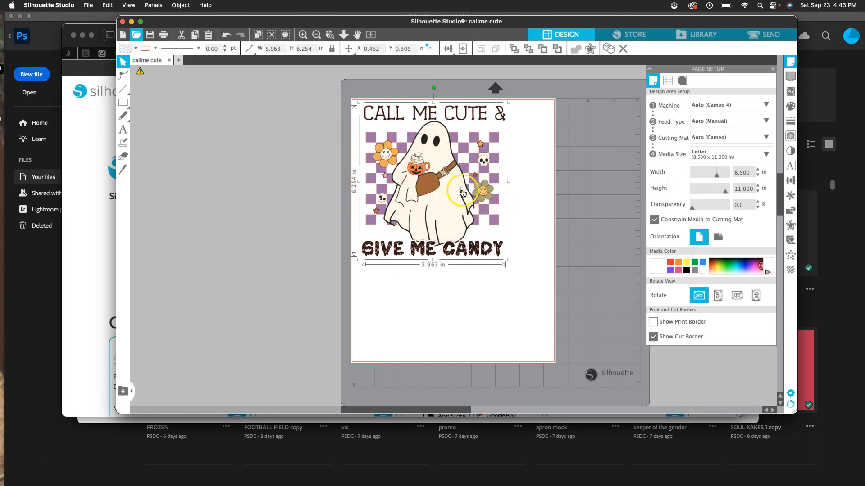
Enlarge the ghost design to about 7.410 x 7.772 in and move it to about X 0.481, Y 0.346 in
left_click_drag(509, 260, 527, 313)
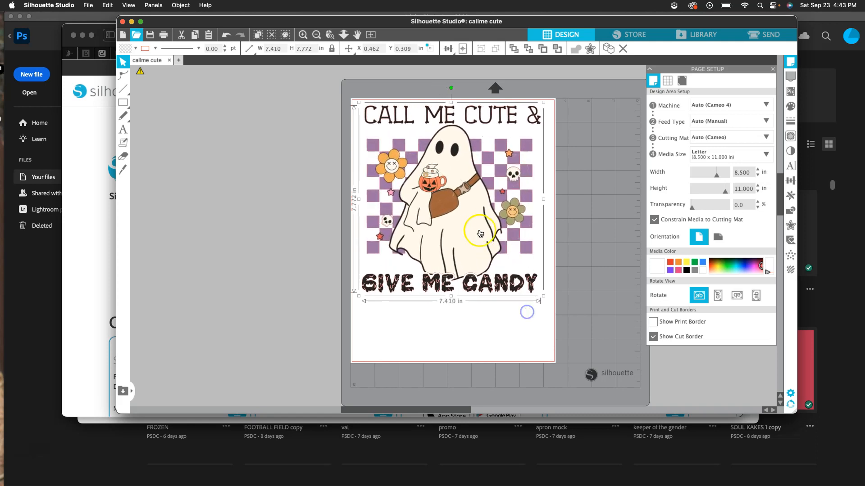
left_click_drag(450, 208, 451, 209)
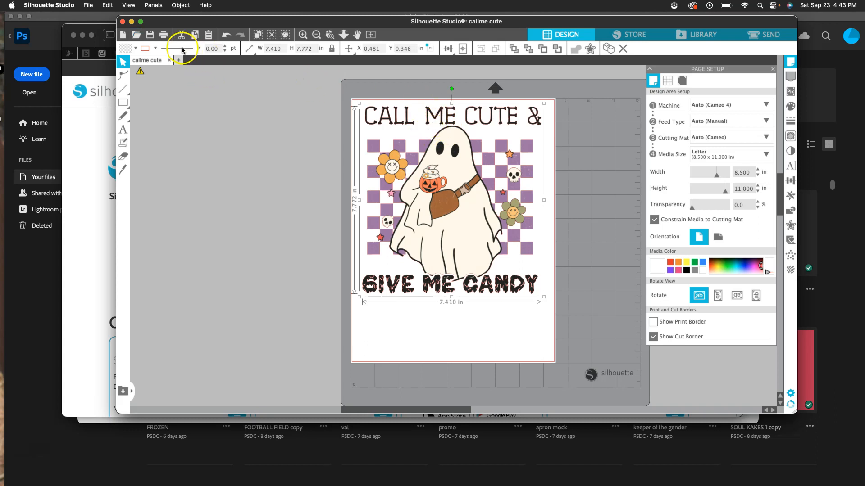
Preview the printed page of the ghost design and proceed to the printer's print dialog
left_click(162, 38)
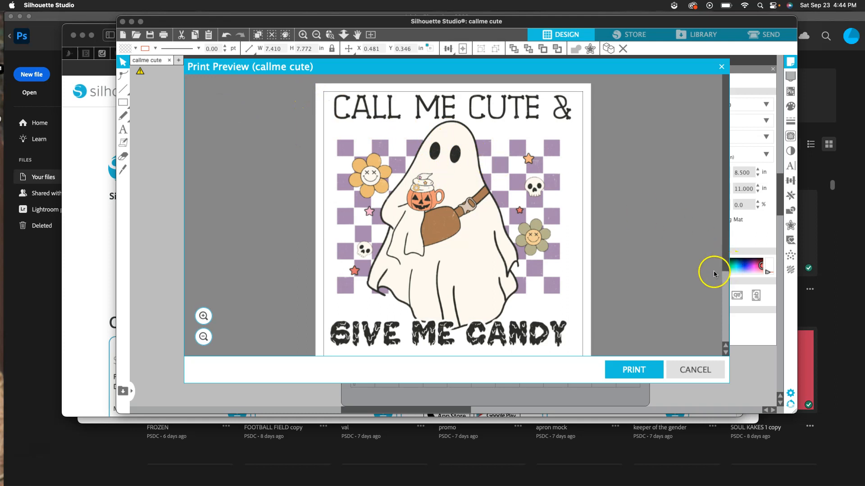
scroll(656, 231, "down", 3)
scroll(563, 223, "up", 3)
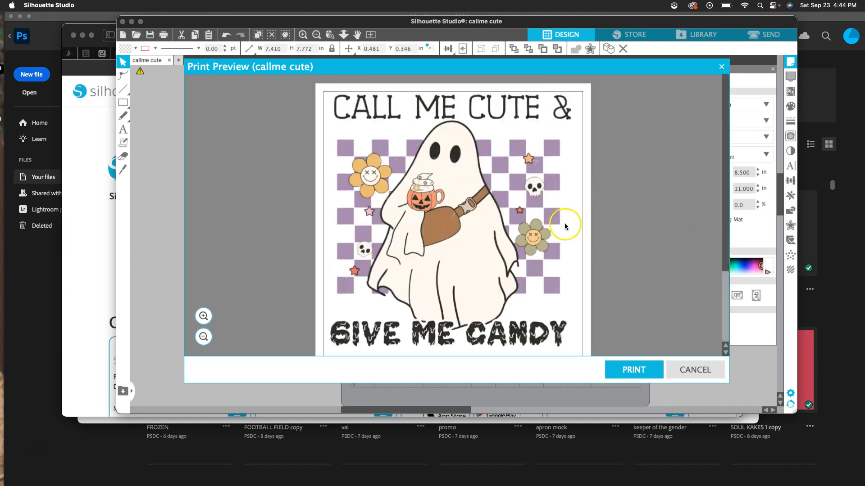
left_click(631, 369)
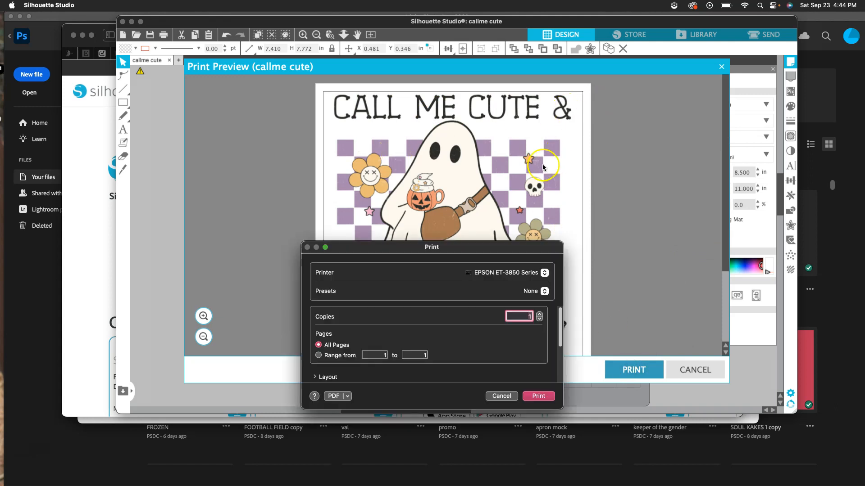
Move and enlarge the Print dialog, and turn on Flip Horizontally in the layout settings
left_click_drag(434, 239, 431, 80)
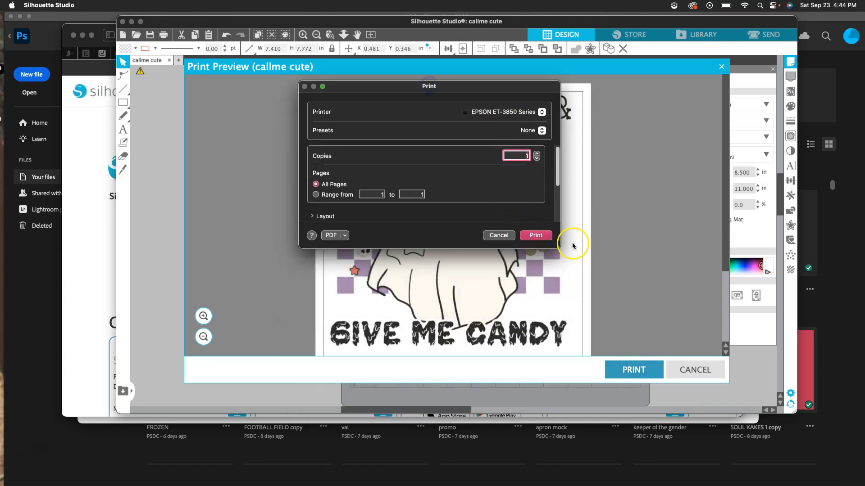
left_click_drag(559, 245, 574, 316)
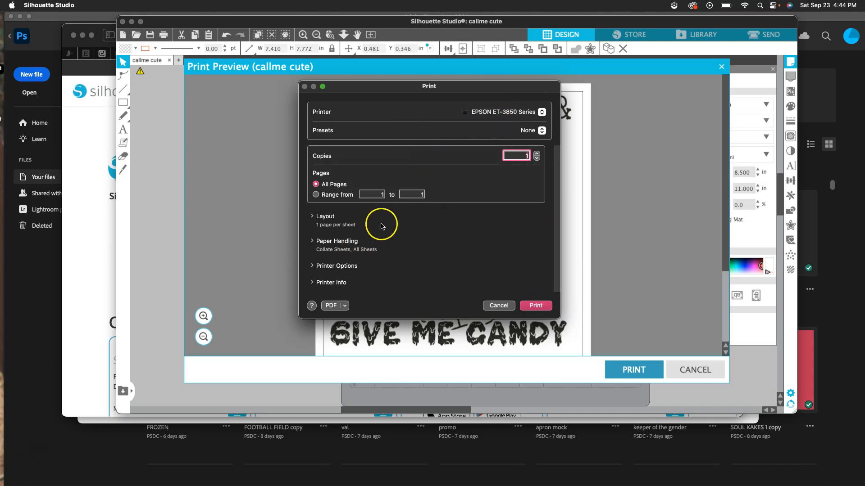
left_click(312, 217)
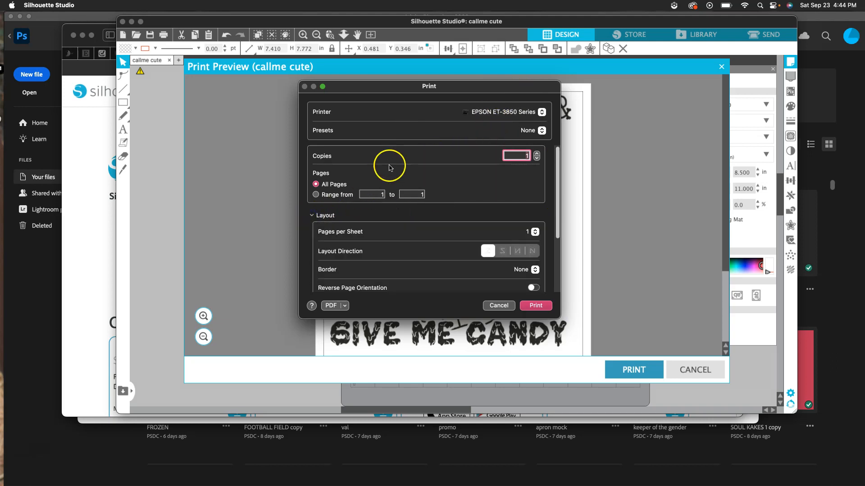
scroll(390, 163, "down", 5)
left_click(533, 251)
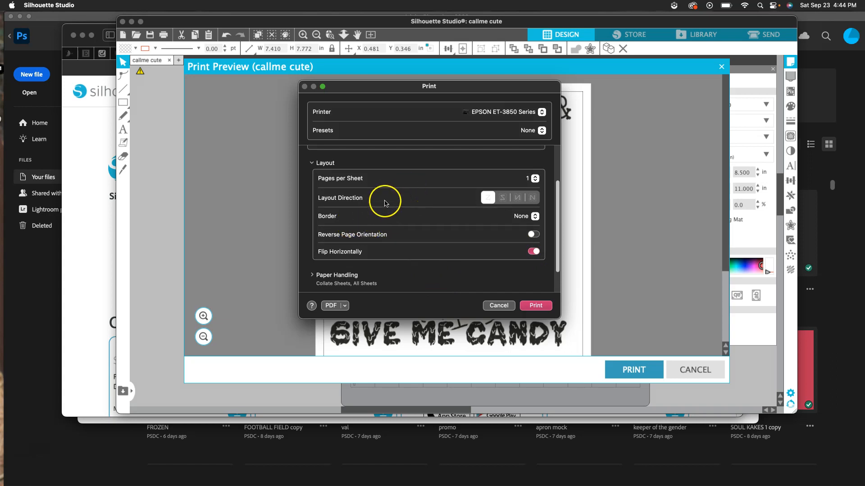
Review the Paper Handling, Printer Options and Printer Info settings, and print the ghost design
scroll(419, 236, "down", 1)
scroll(419, 237, "down", 3)
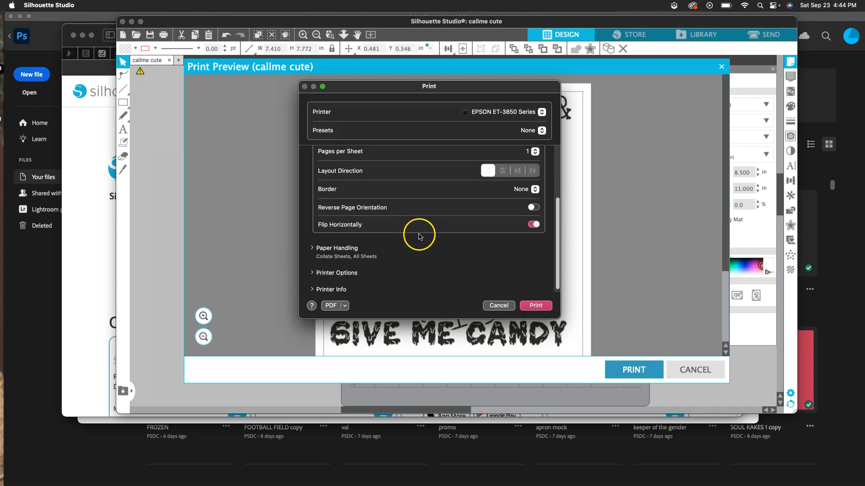
left_click(313, 246)
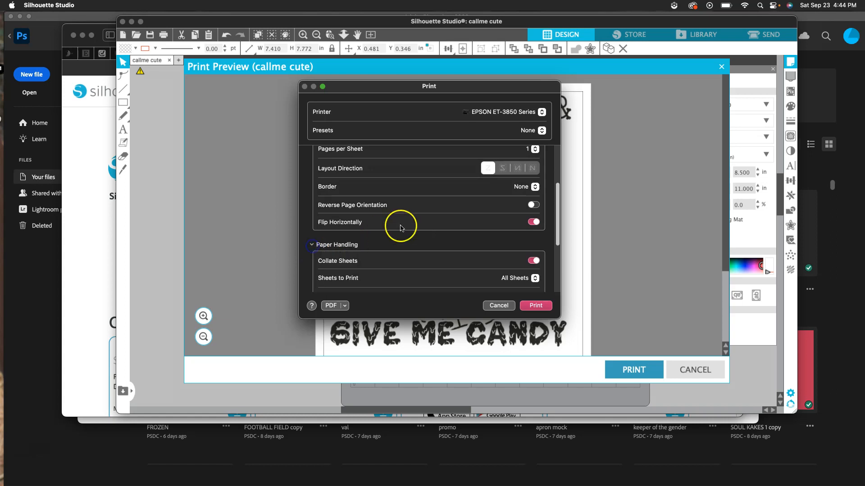
scroll(403, 220, "down", 6)
scroll(405, 219, "down", 5)
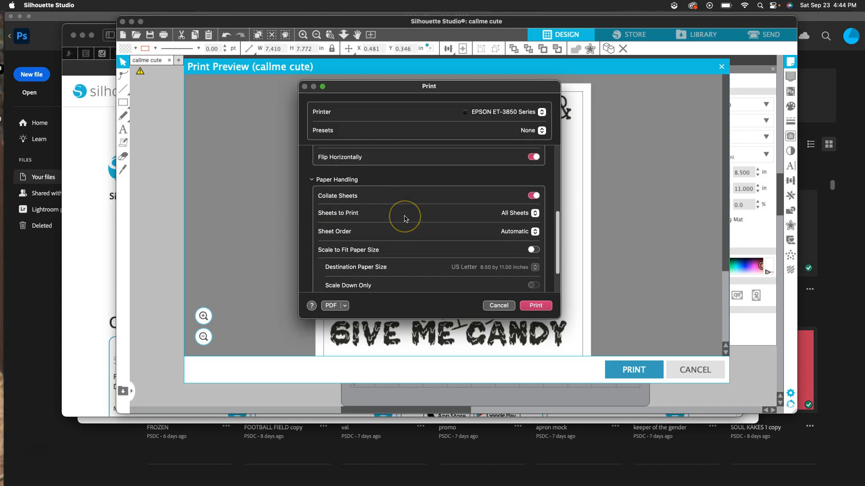
left_click(324, 271)
scroll(374, 221, "down", 7)
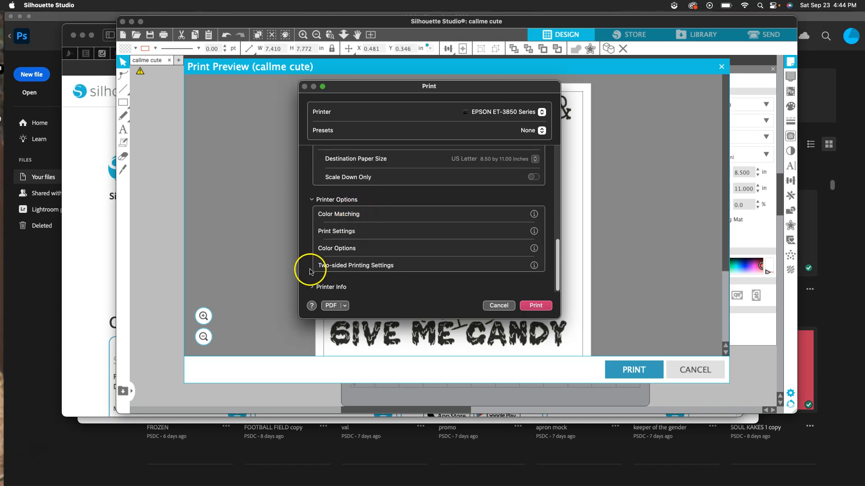
left_click(312, 287)
scroll(366, 219, "down", 10)
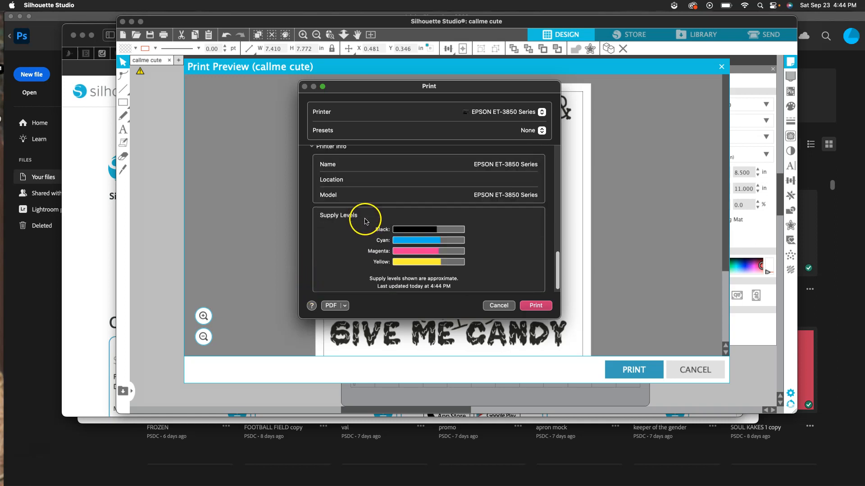
scroll(367, 220, "down", 1)
scroll(369, 217, "up", 15)
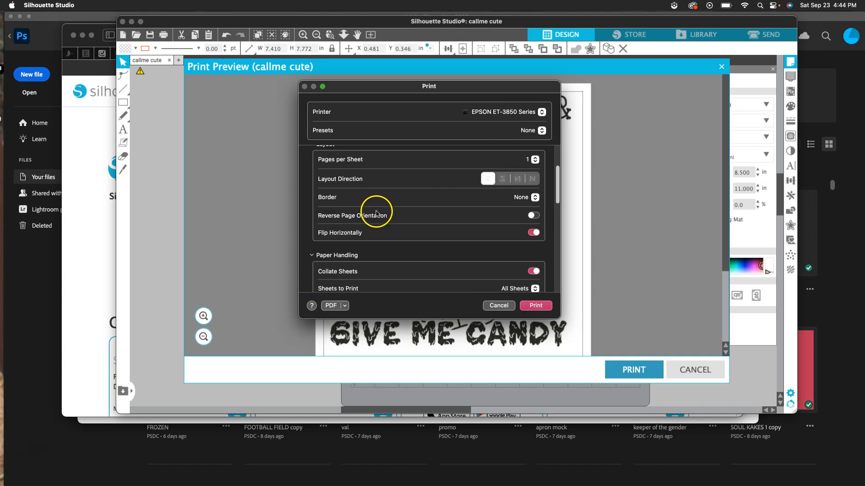
scroll(380, 220, "up", 2)
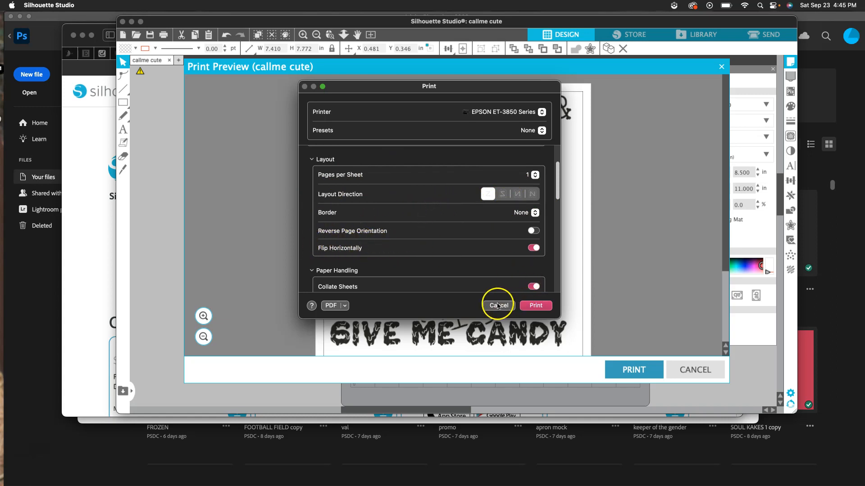
left_click(533, 306)
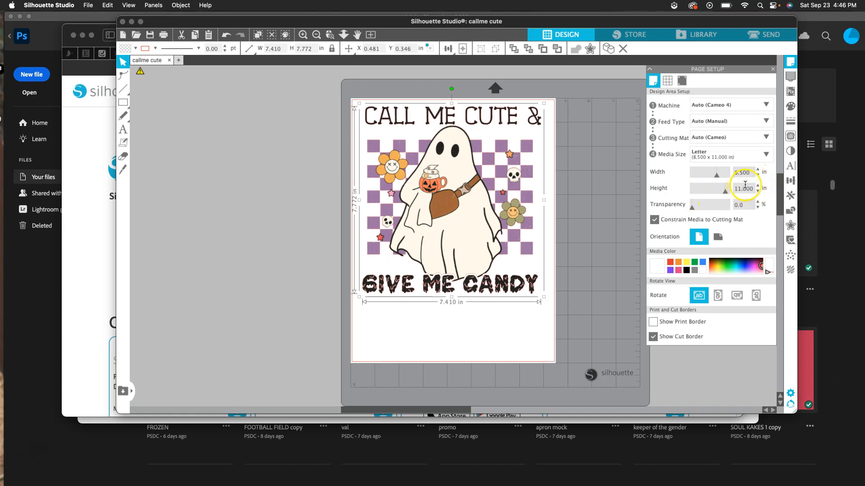
Set the media width to 11 in and try to set the height to 17 in
left_click_drag(751, 174, 725, 176)
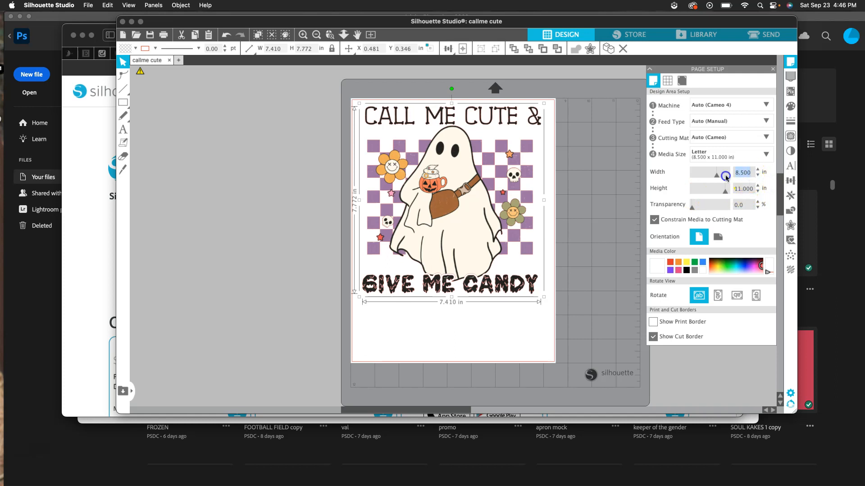
type("11")
key("Tab")
type("17")
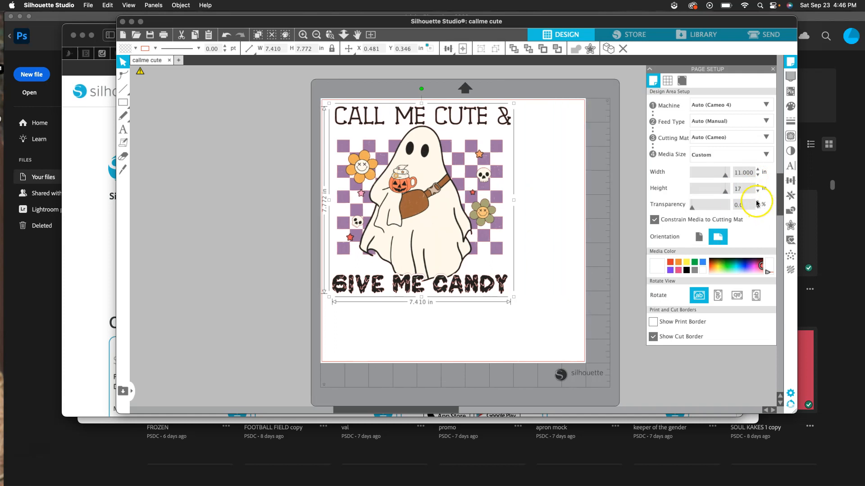
key("Tab")
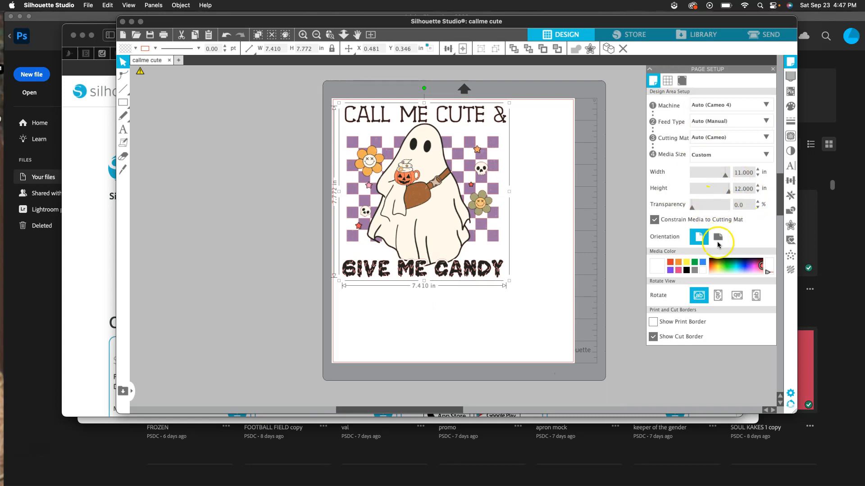
Turn off constraining the media to the cutting mat and set the media height to 17 in
left_click(654, 219)
double_click(750, 187)
type("1")
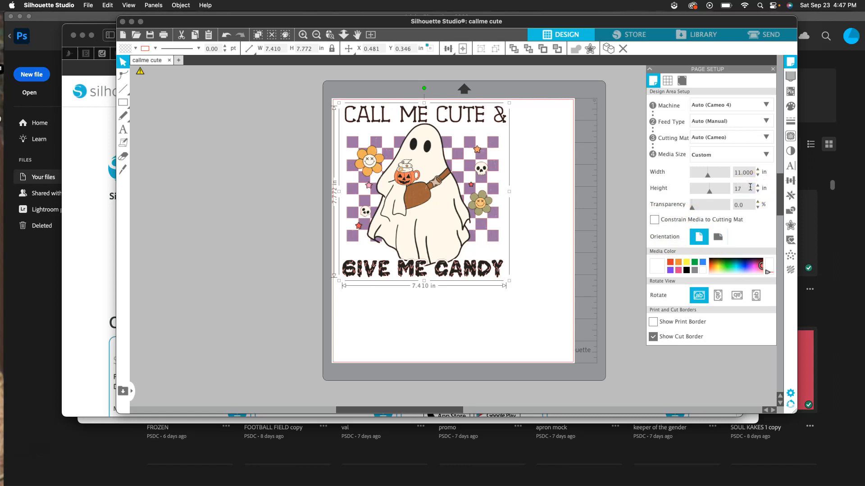
type("7")
key("Return")
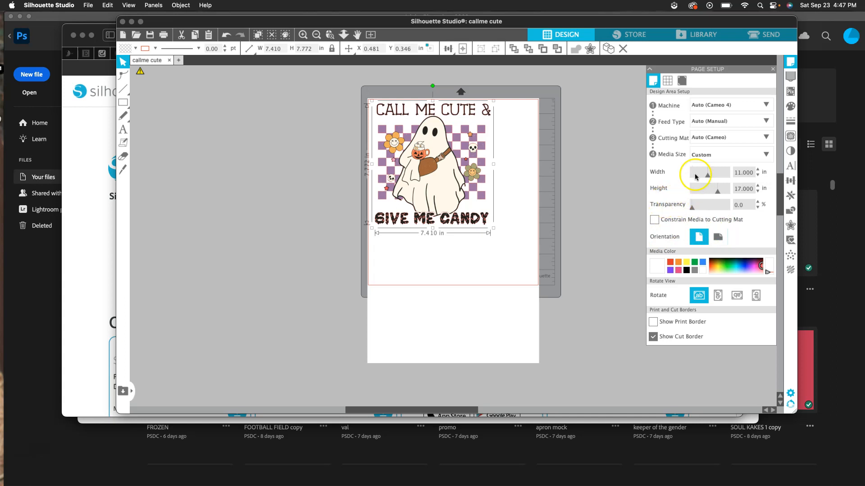
left_click(793, 68)
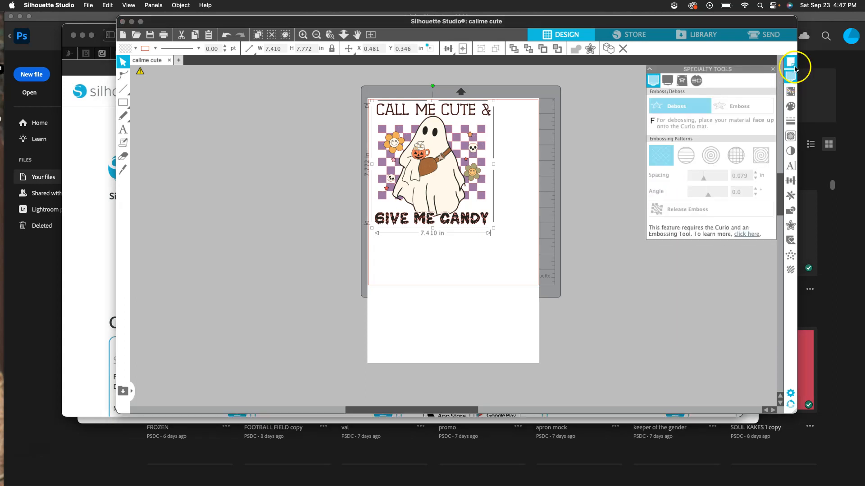